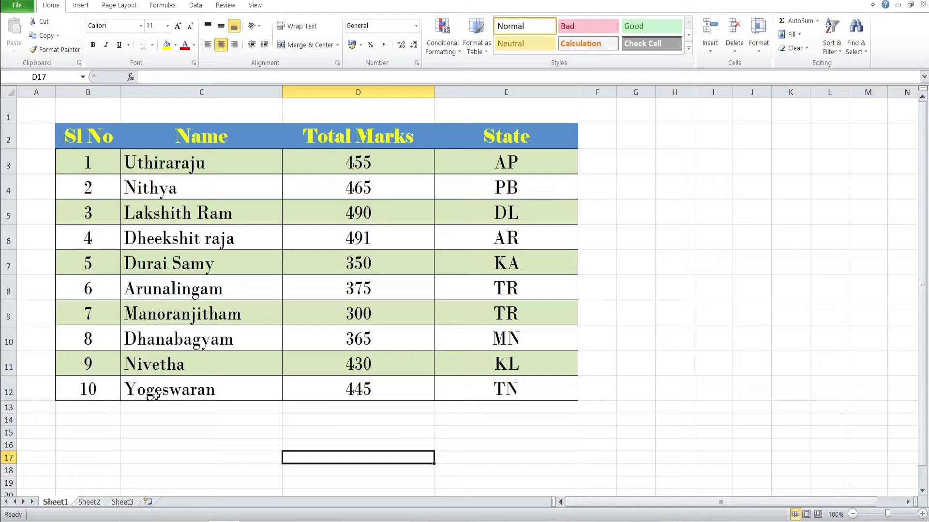
- Select rows 3, 5, 7, 9 and 11 to show the shaded odd rows
click(6, 165)
click(6, 215)
click(9, 267)
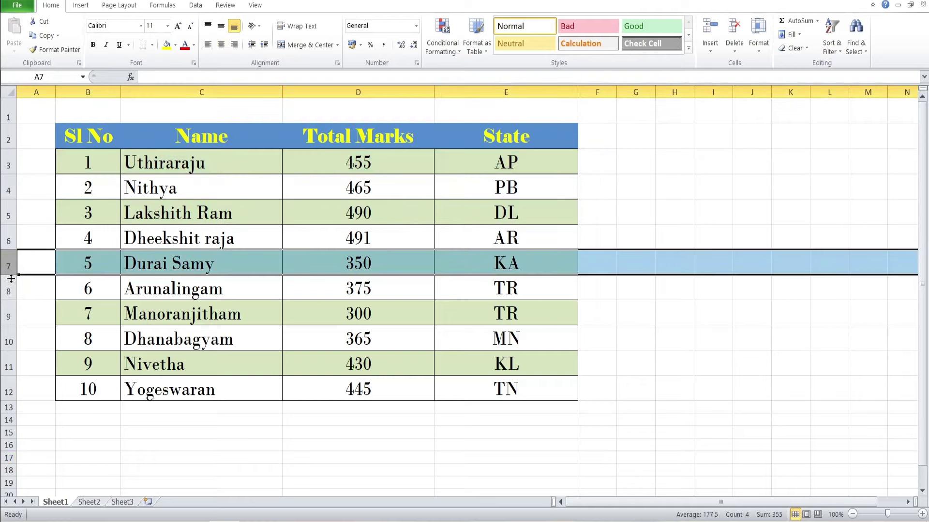
click(8, 317)
click(8, 367)
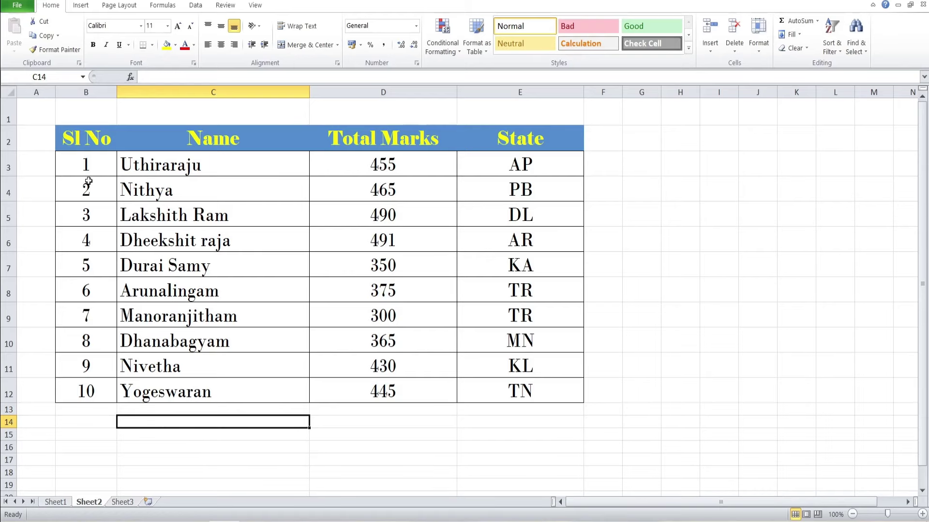
- Select B3:E12 and create a New Rule using 'Use a formula to determine which cells to format'
click(66, 166)
drag(67, 166, 497, 382)
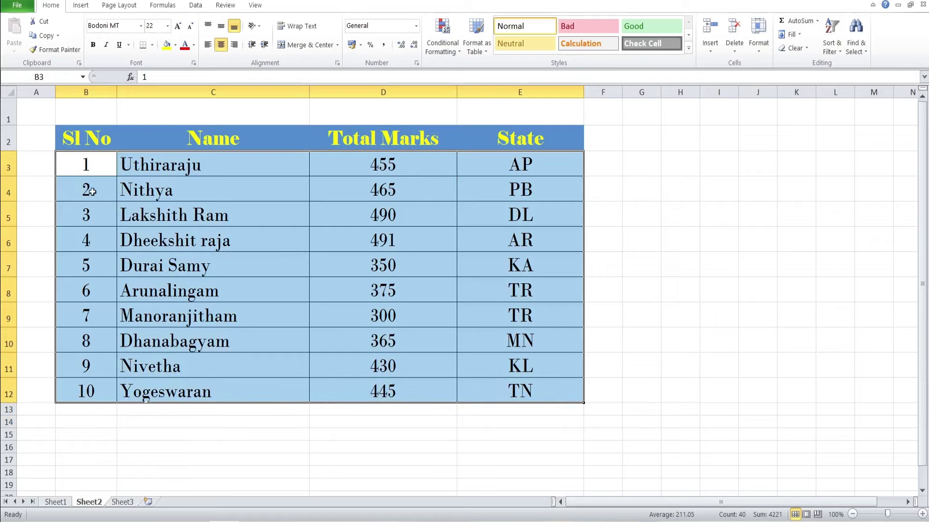
click(445, 48)
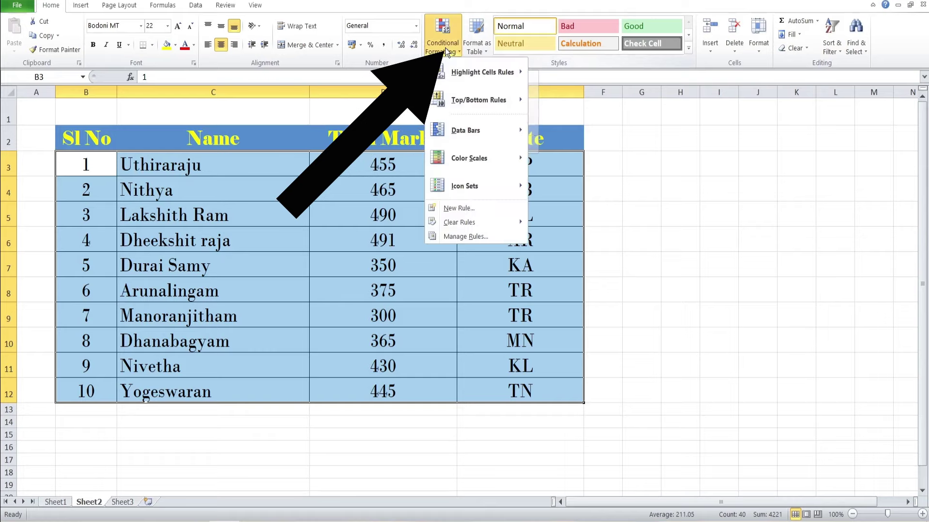
click(453, 209)
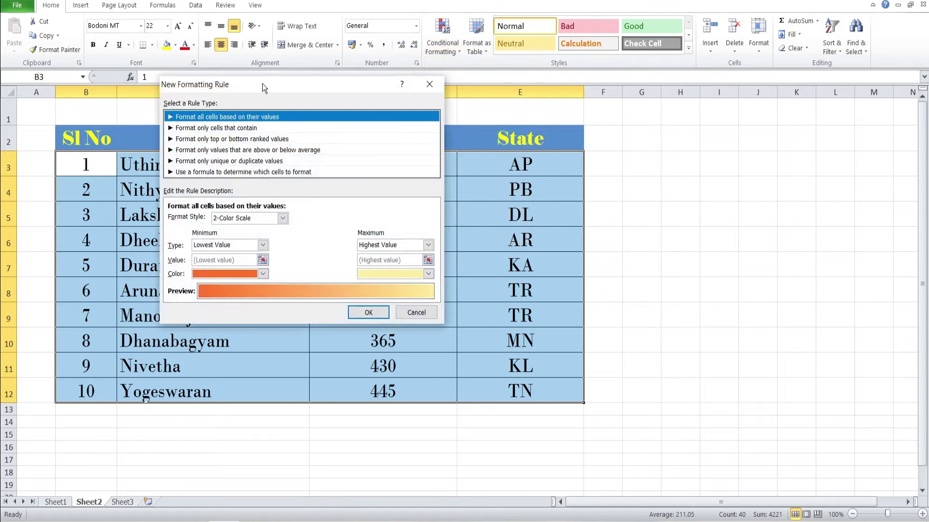
drag(262, 83, 457, 120)
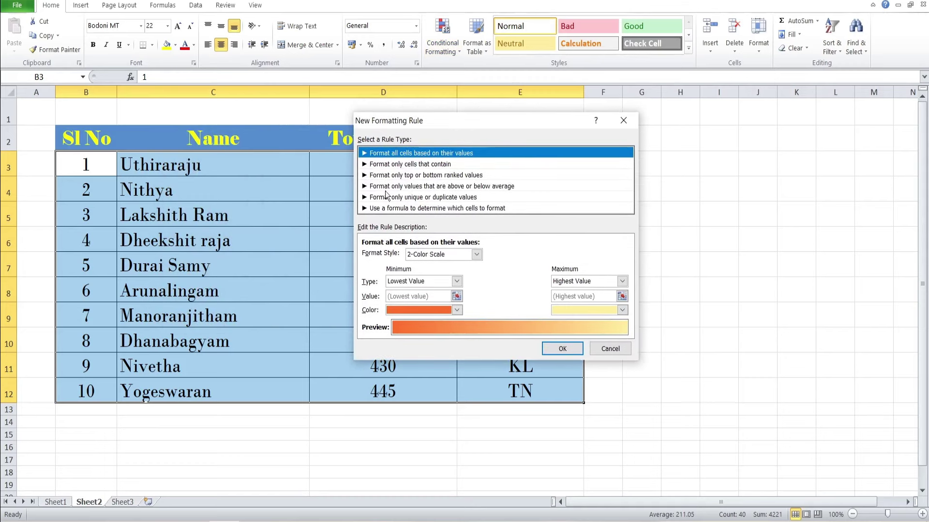
click(388, 209)
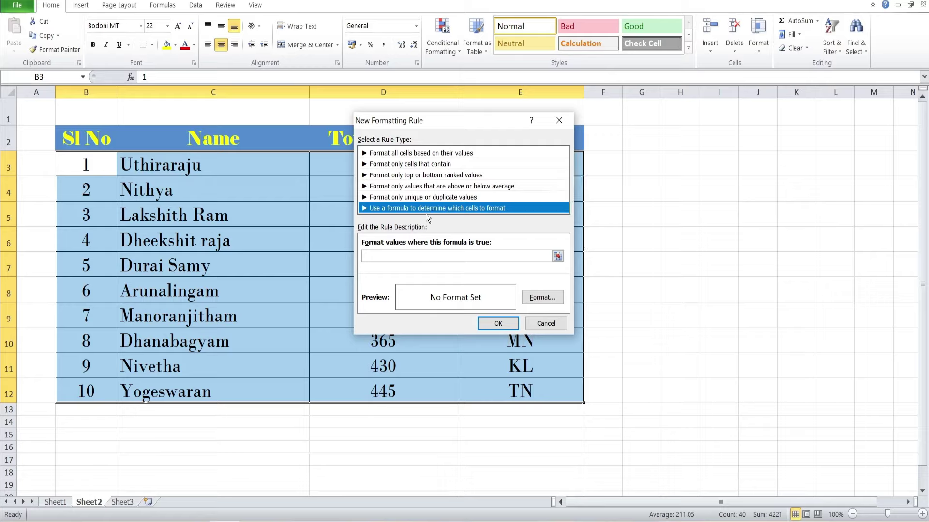
- Enter the formula =ISODD(ROW()) in the rule's formula box
click(418, 257)
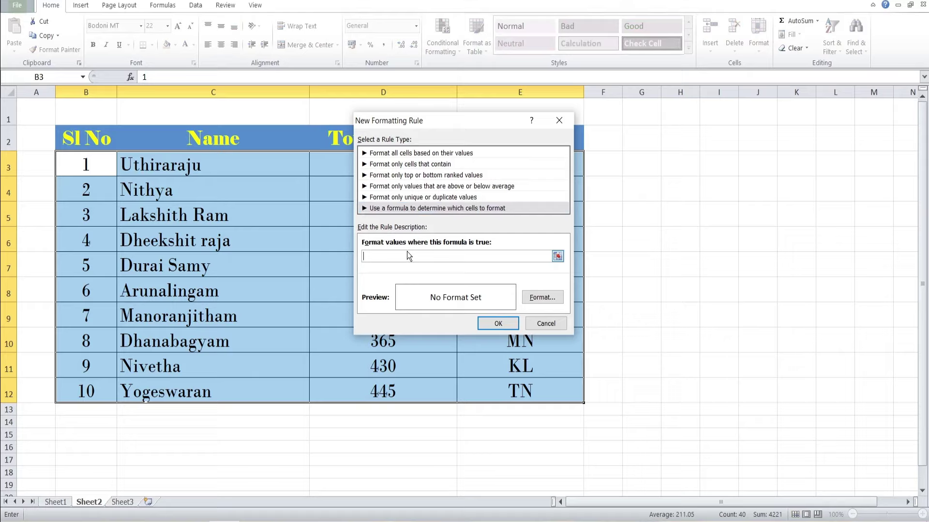
text(=)
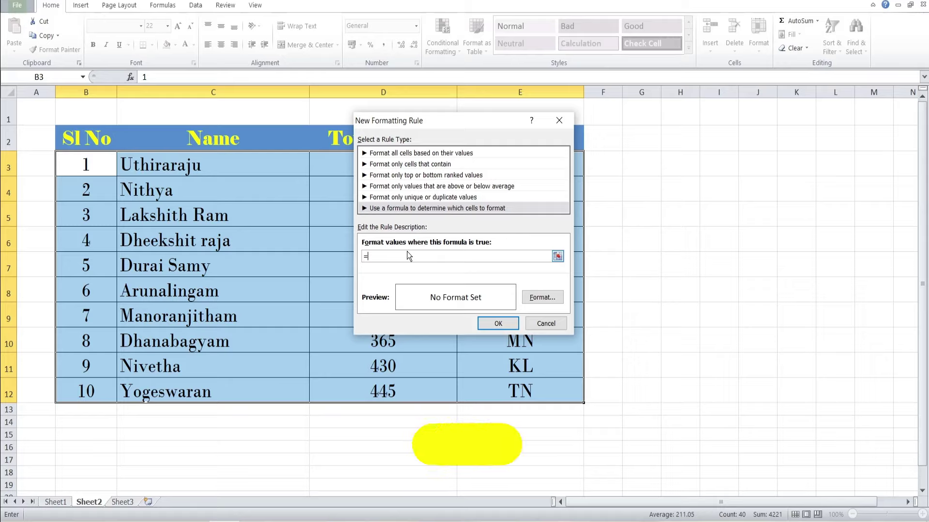
text(IS)
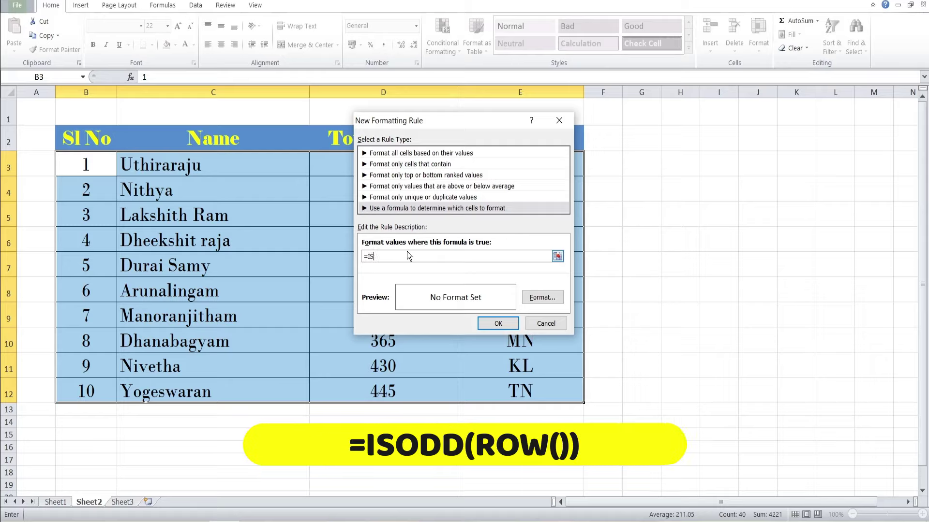
text(ODD()
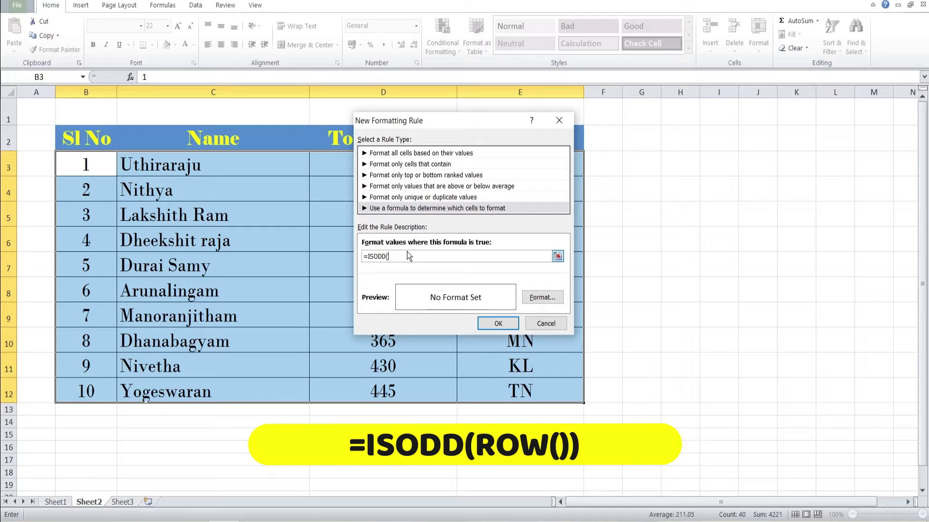
text(ROW()
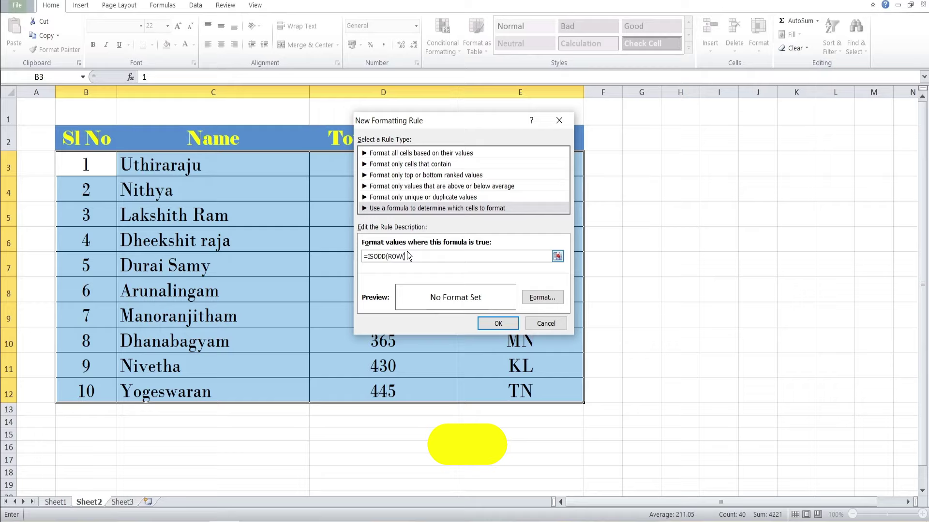
text())
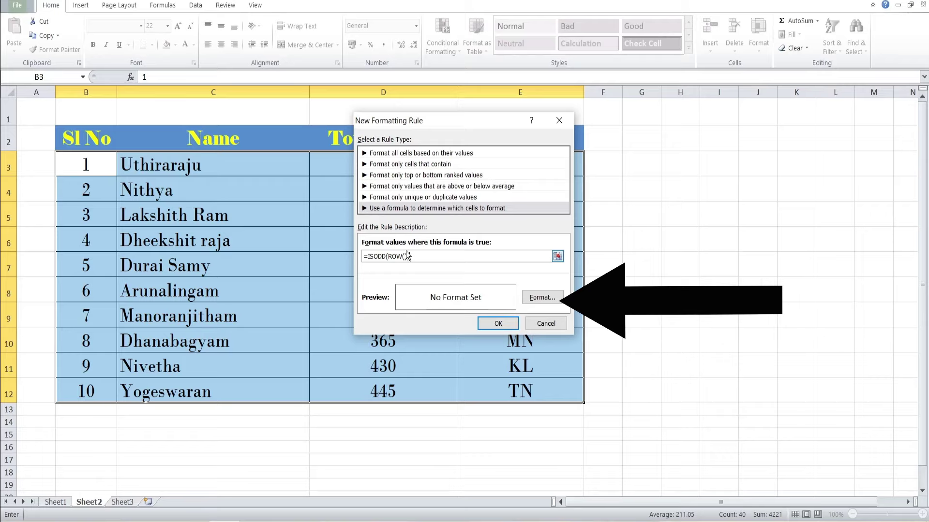
- Give matching cells a light green background fill in Format Cells
click(541, 297)
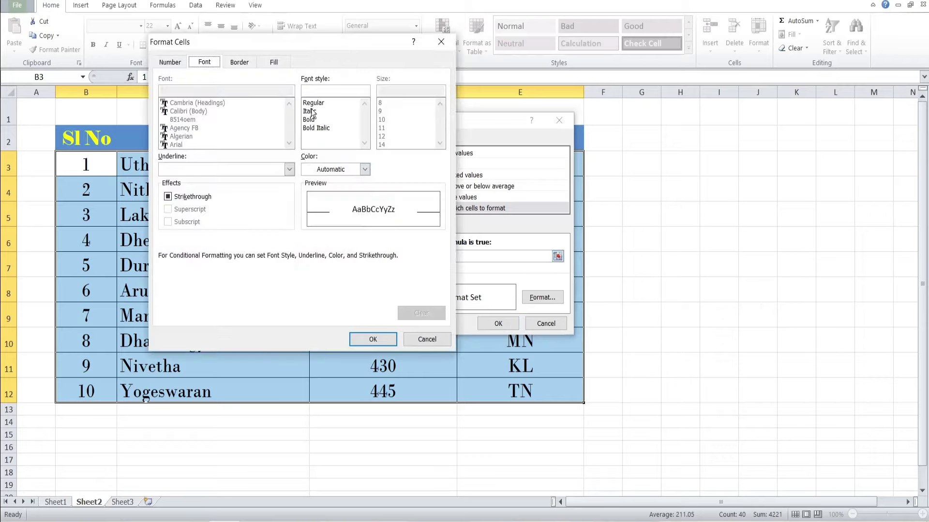
drag(220, 47, 306, 68)
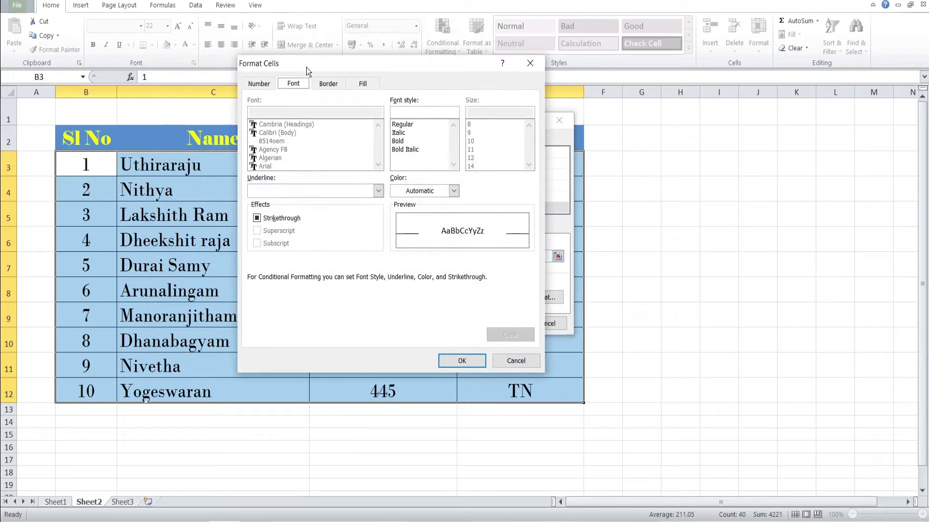
click(265, 86)
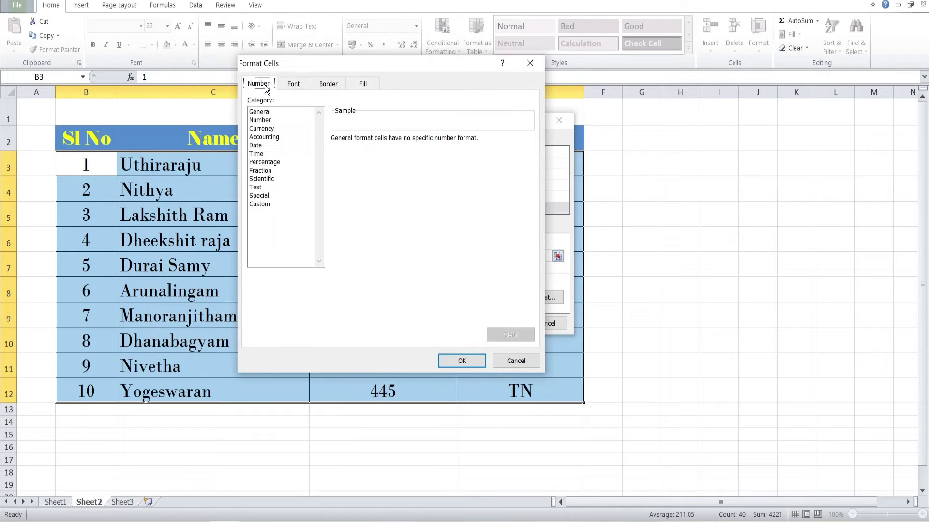
click(292, 85)
click(327, 86)
click(362, 85)
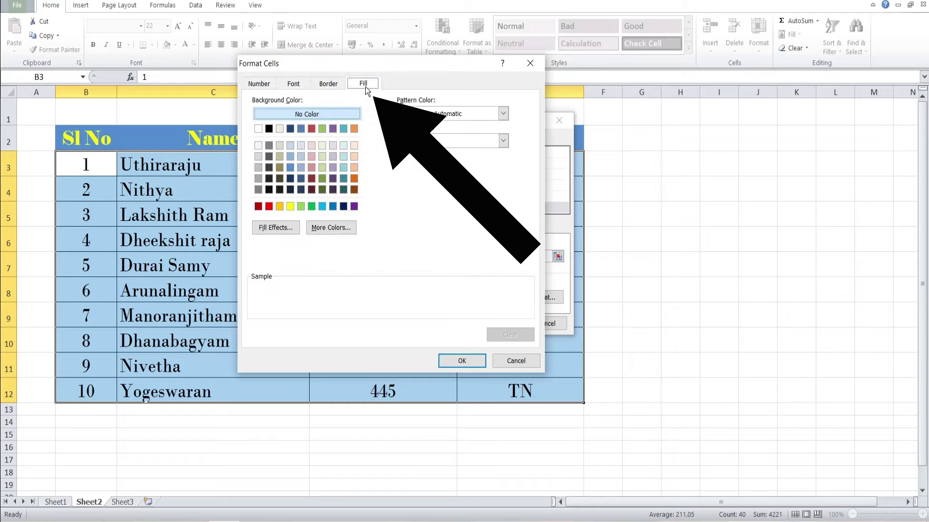
click(324, 158)
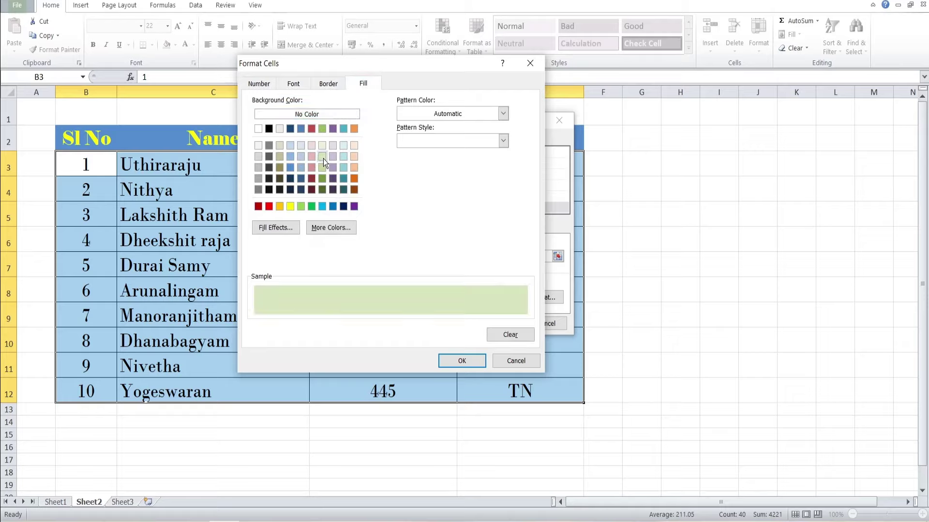
click(320, 229)
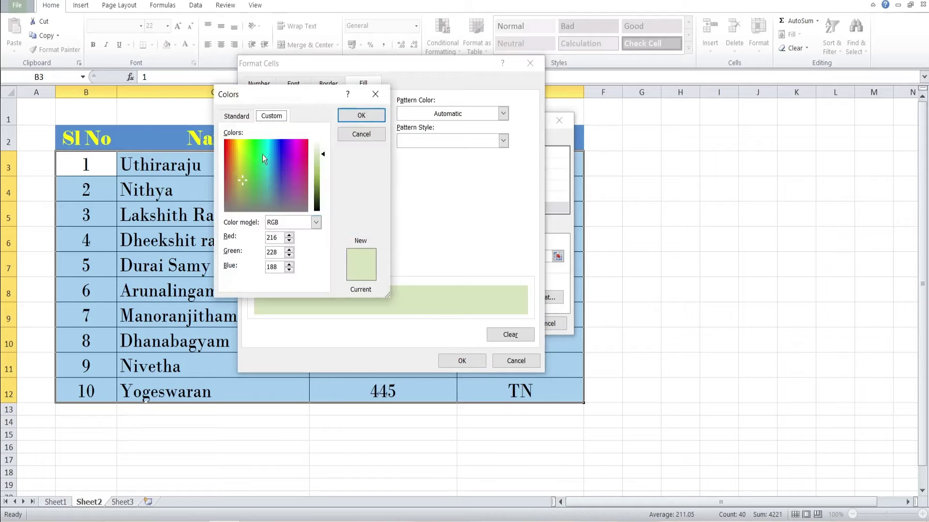
click(244, 118)
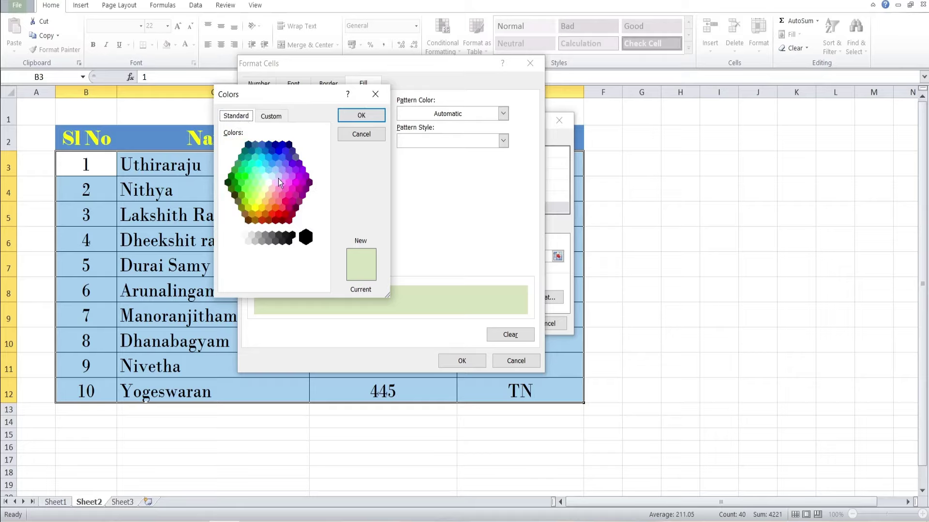
click(352, 115)
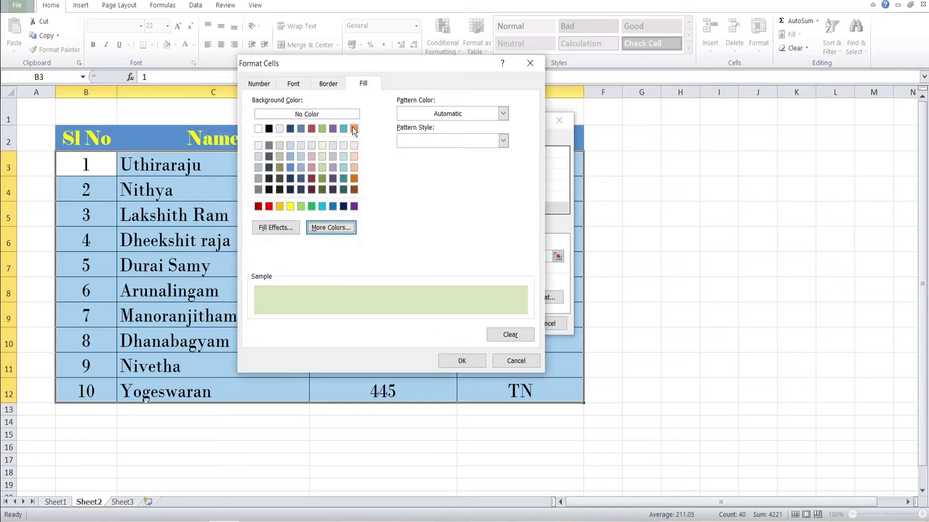
click(321, 159)
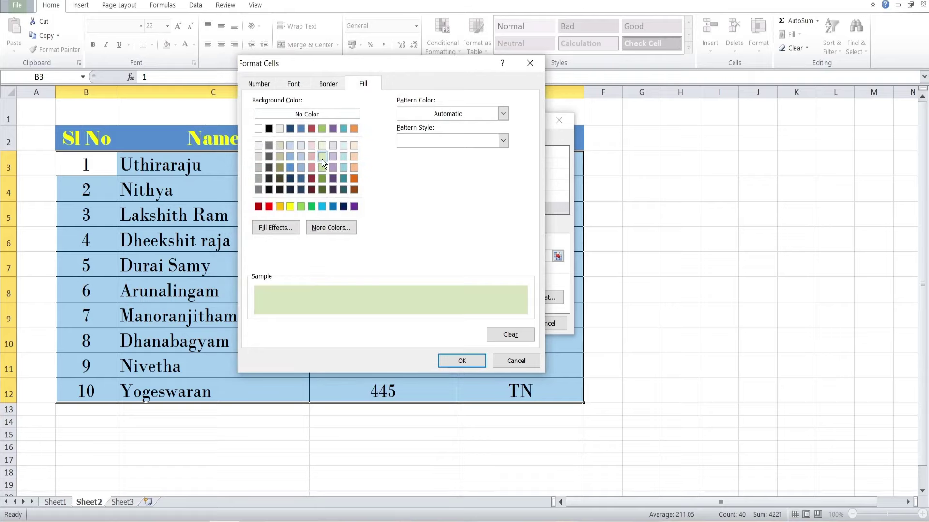
click(462, 361)
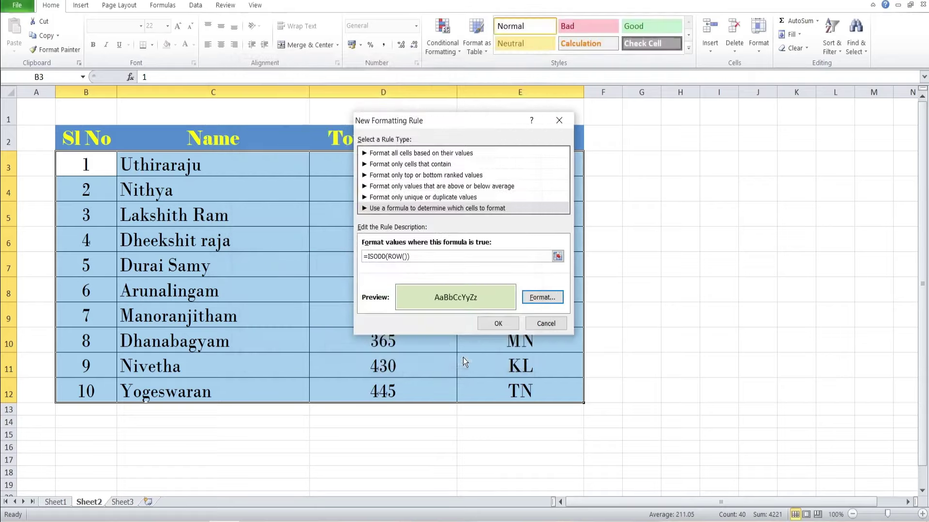
- Confirm the rule and view light green shading on rows 3, 5, 7, 9 and 11
click(505, 323)
click(636, 317)
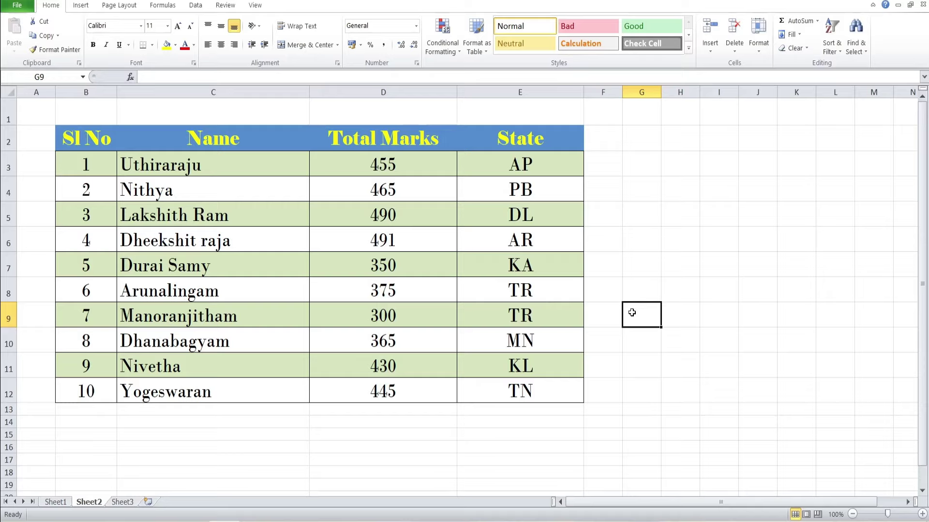
click(218, 457)
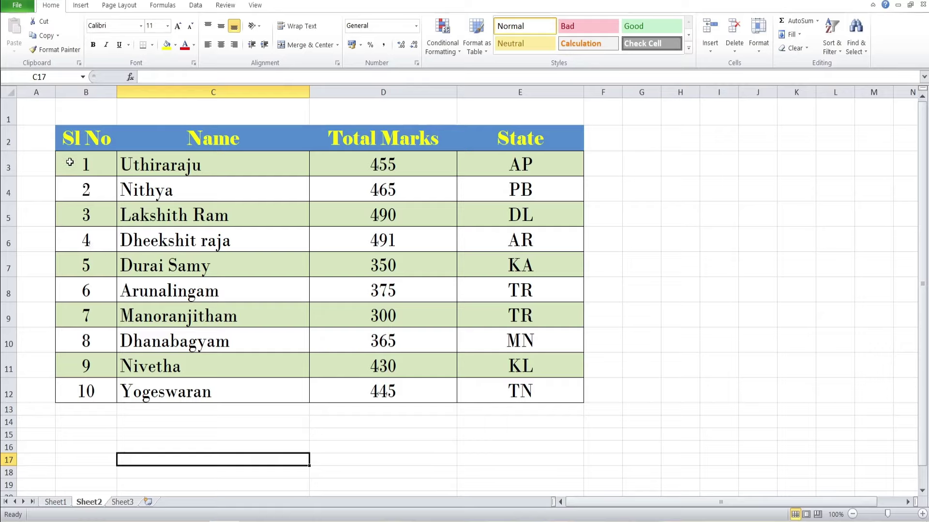
- Sort B3:E12 by Sl No largest to smallest and check the banding stays on odd rows
drag(70, 164, 493, 383)
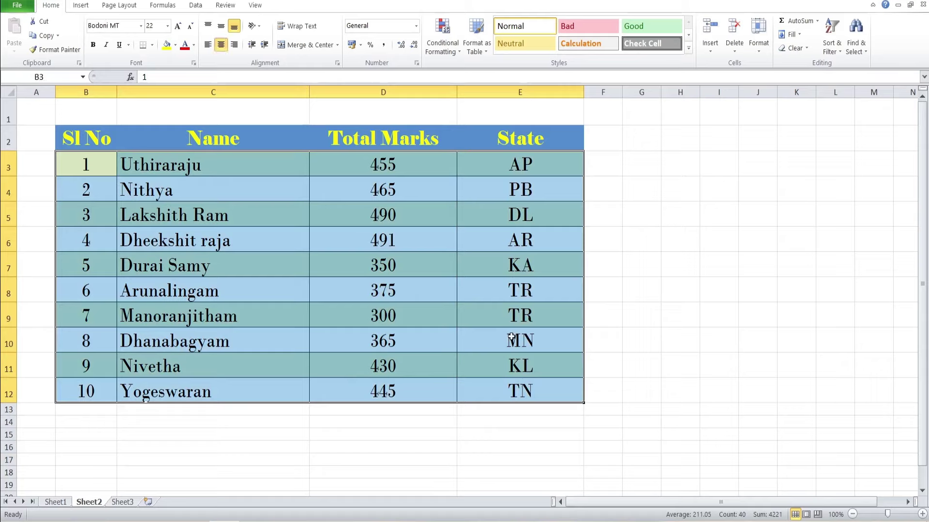
click(840, 48)
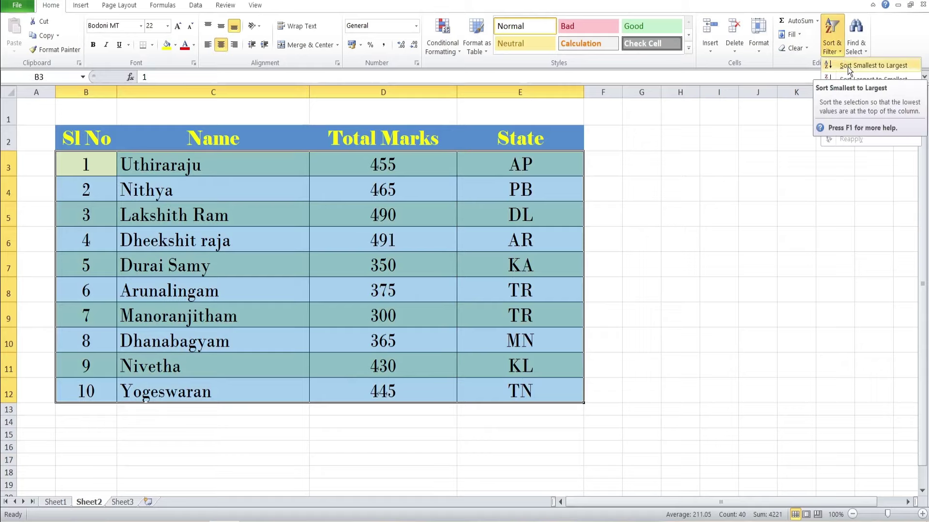
click(847, 67)
click(828, 47)
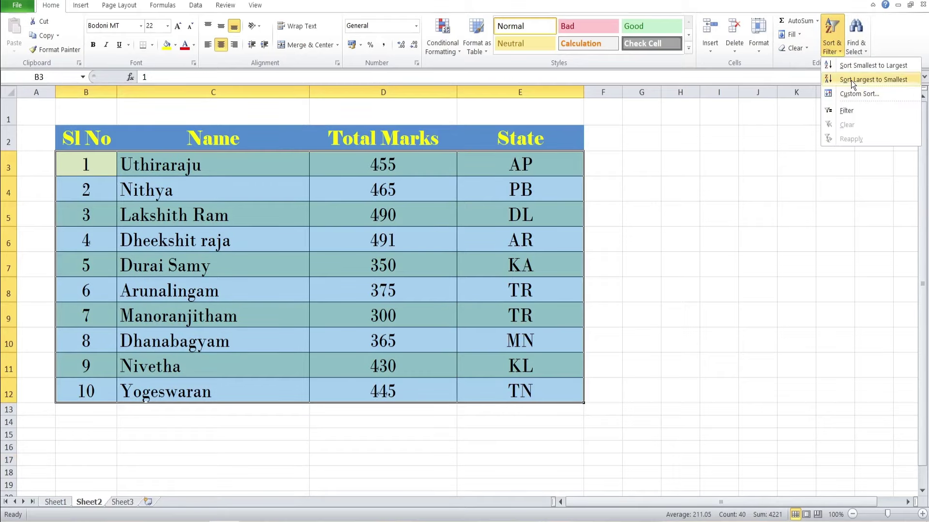
click(852, 80)
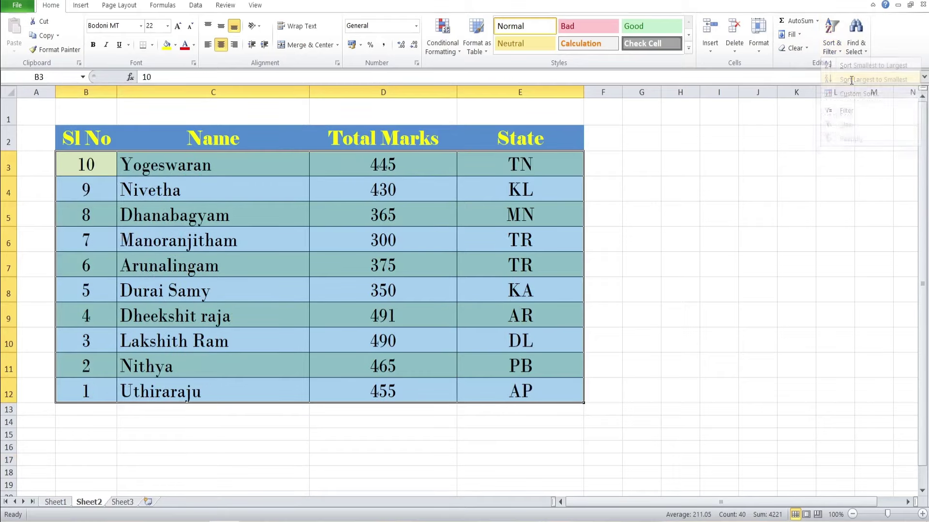
click(729, 317)
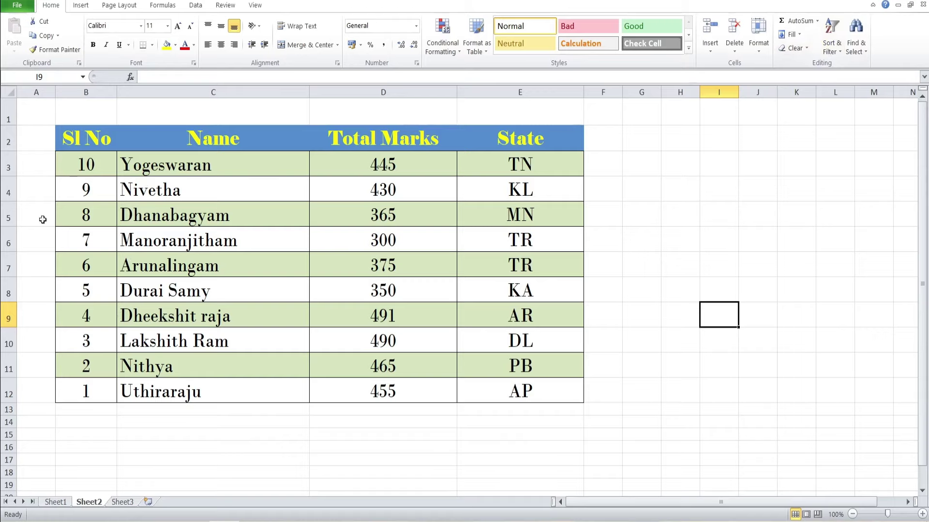
- Re-sort the table smallest to largest so Sl No runs 1–10 again
drag(78, 162, 525, 388)
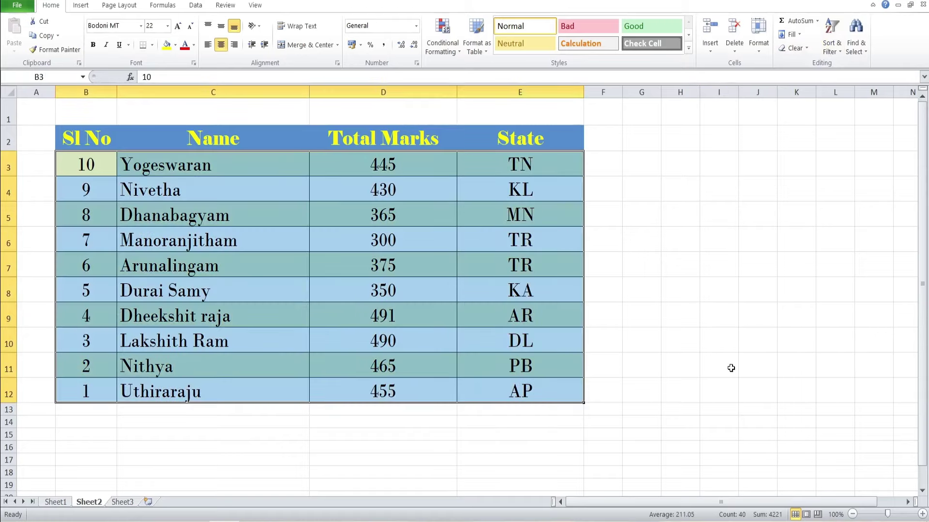
click(832, 46)
click(854, 68)
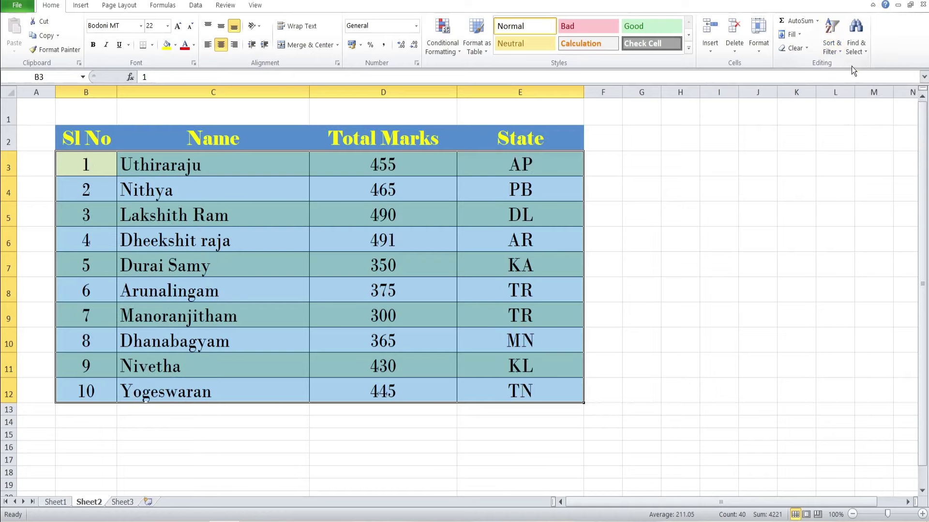
click(703, 343)
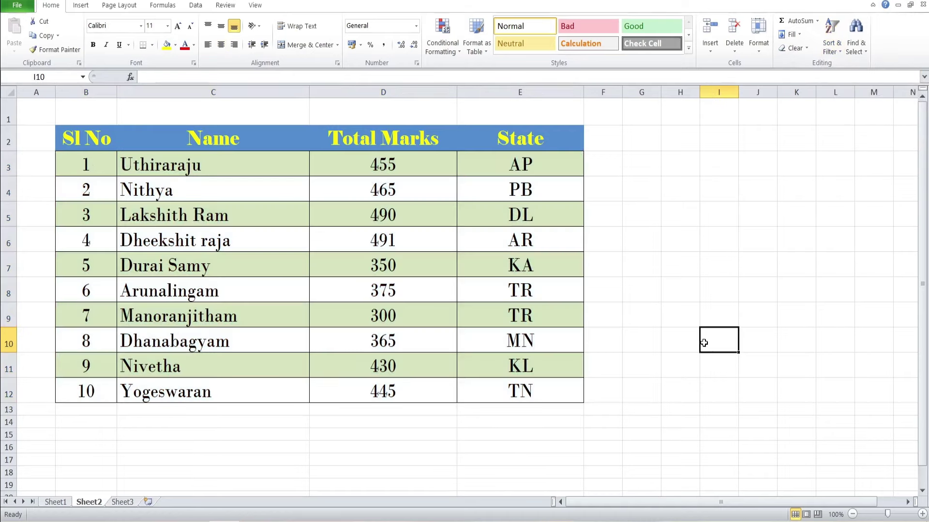
key(ctrl+z)
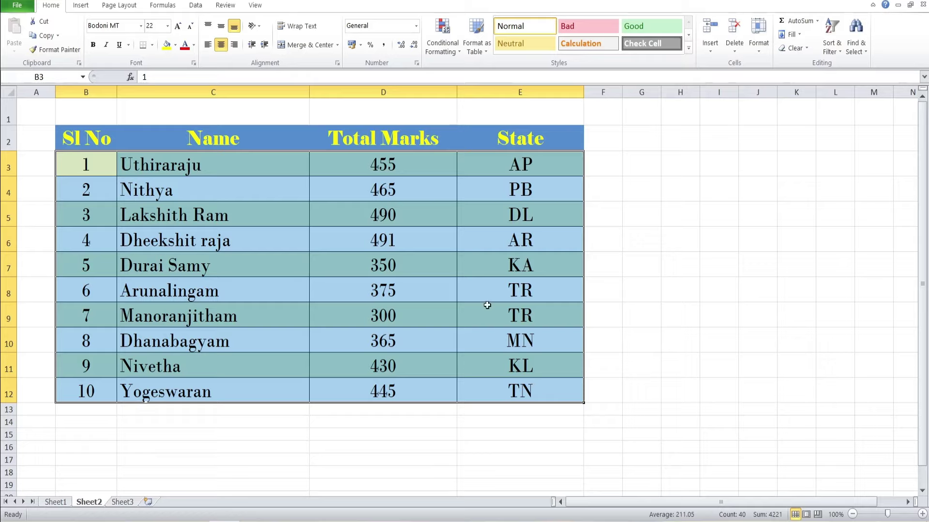
- Edit the banding rule in Manage Rules, changing ISODD to ISEVEN, and apply it
click(442, 37)
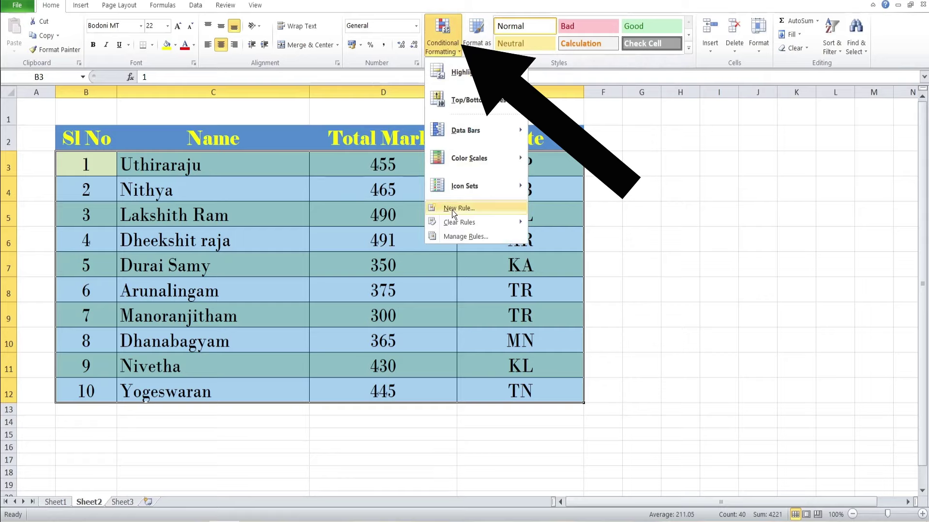
click(452, 237)
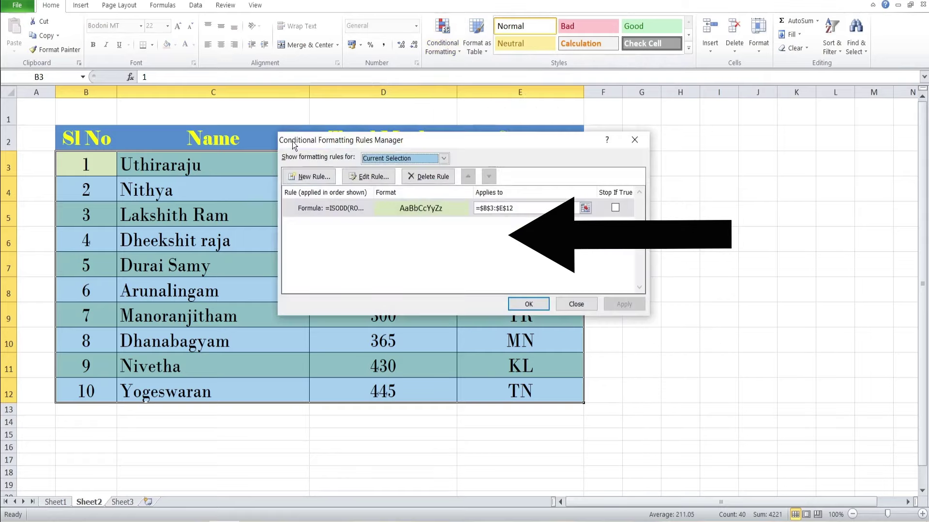
drag(294, 146, 307, 147)
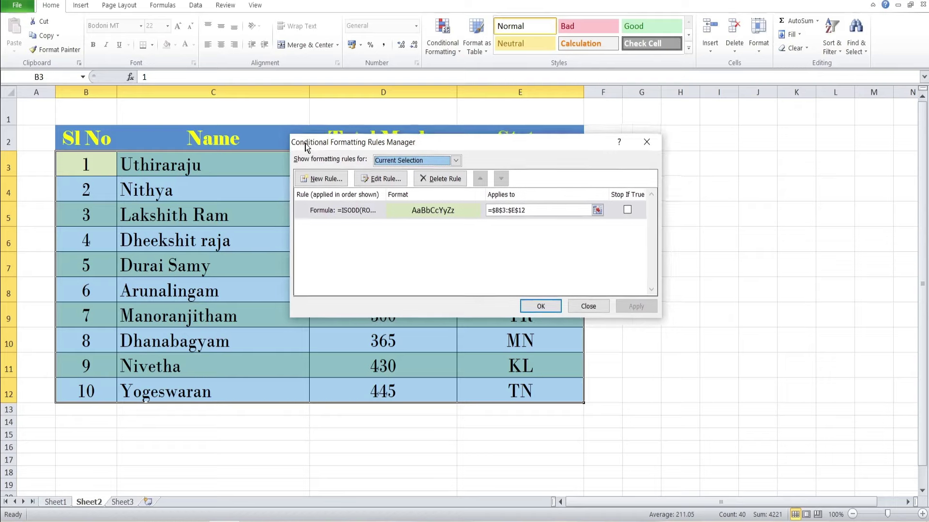
click(328, 213)
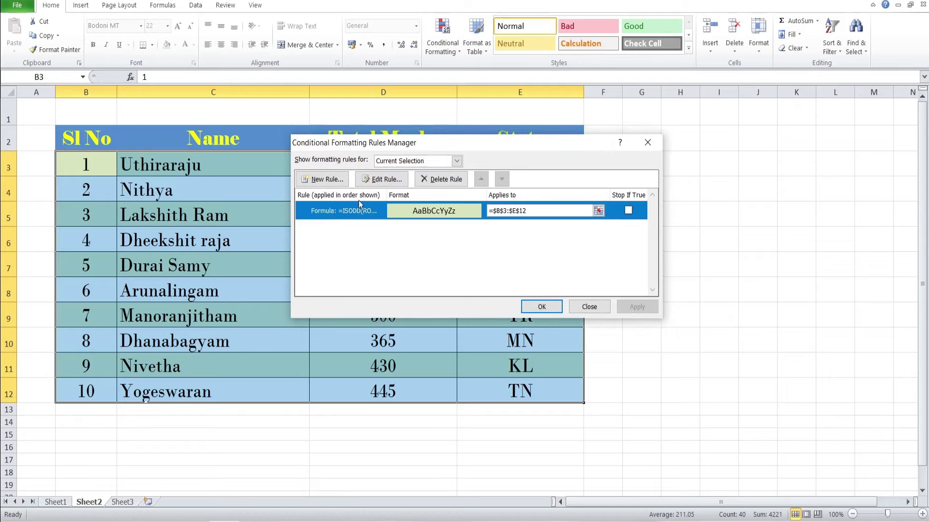
click(372, 181)
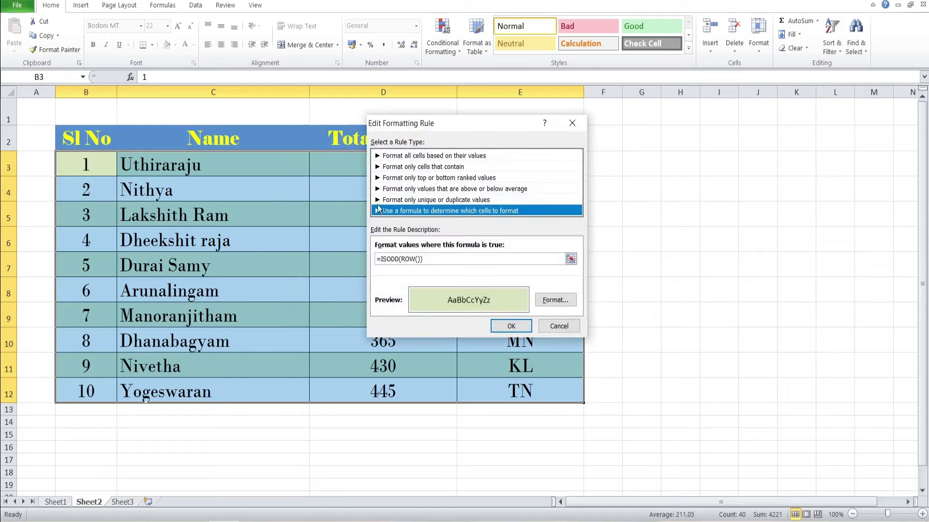
mouse_move(388, 261)
mouse_down()
mouse_move(423, 261)
mouse_move(397, 261)
mouse_up()
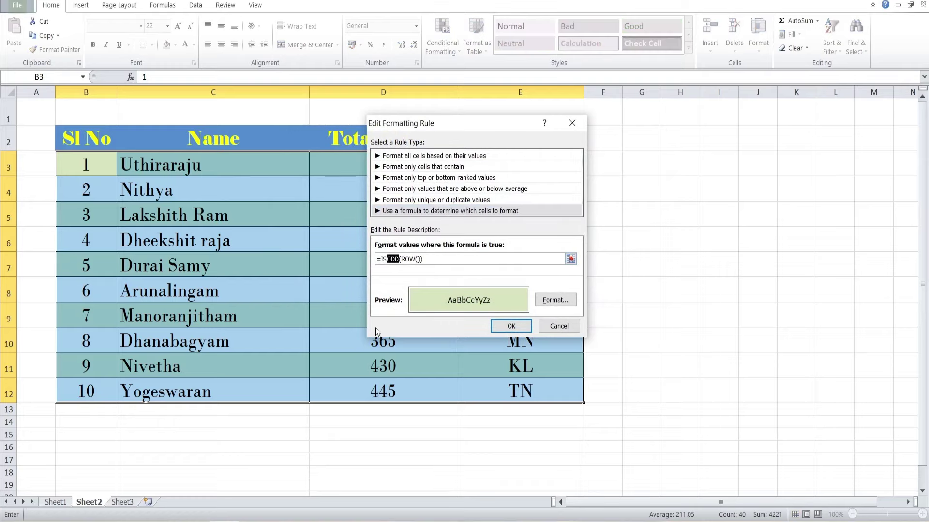
text(EVEN)
click(527, 326)
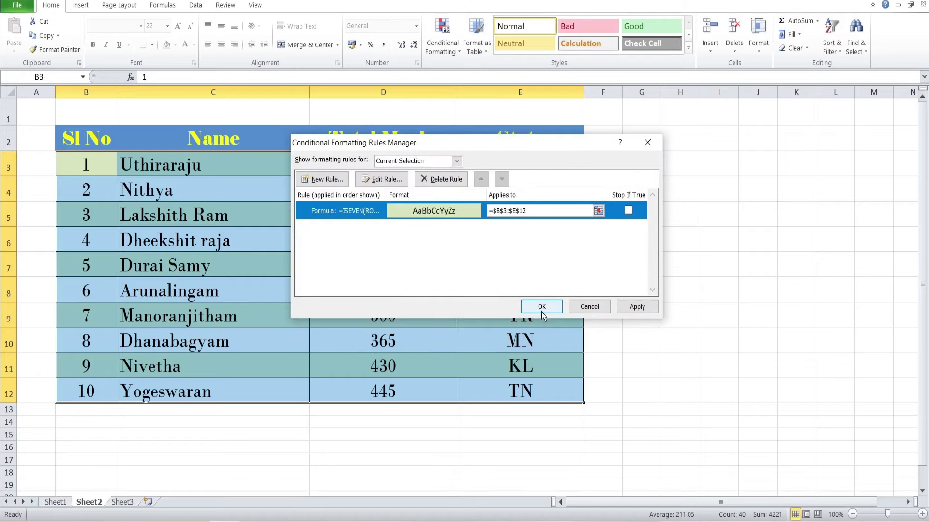
click(635, 307)
- Close the Rules Manager and click cell D12 to view the even-row shading
click(588, 306)
click(426, 398)
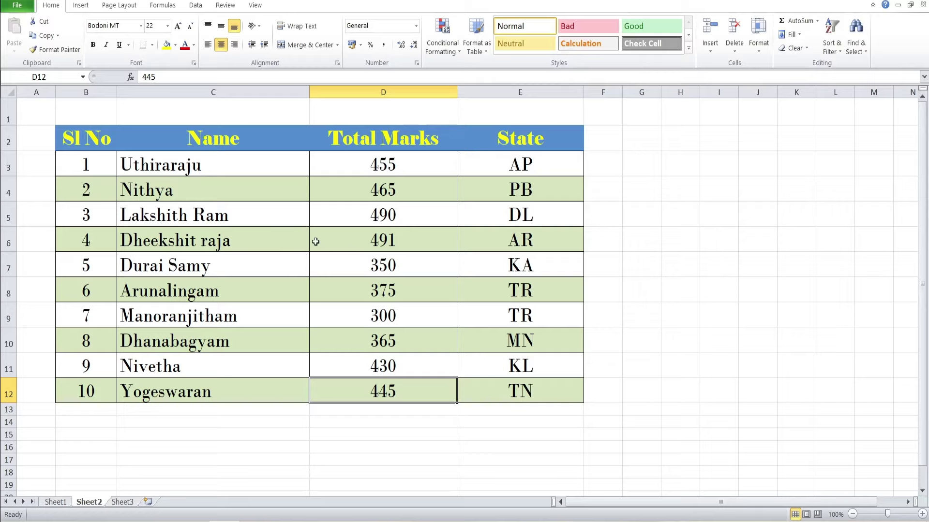
- Use Conditional Formatting > Clear Rules > Clear Rules from Entire Sheet
click(449, 48)
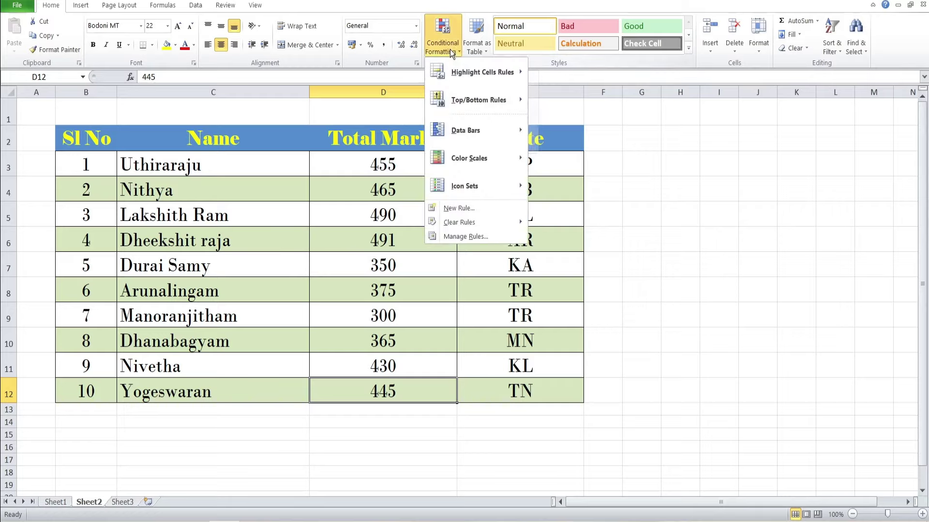
mouse_move(453, 225)
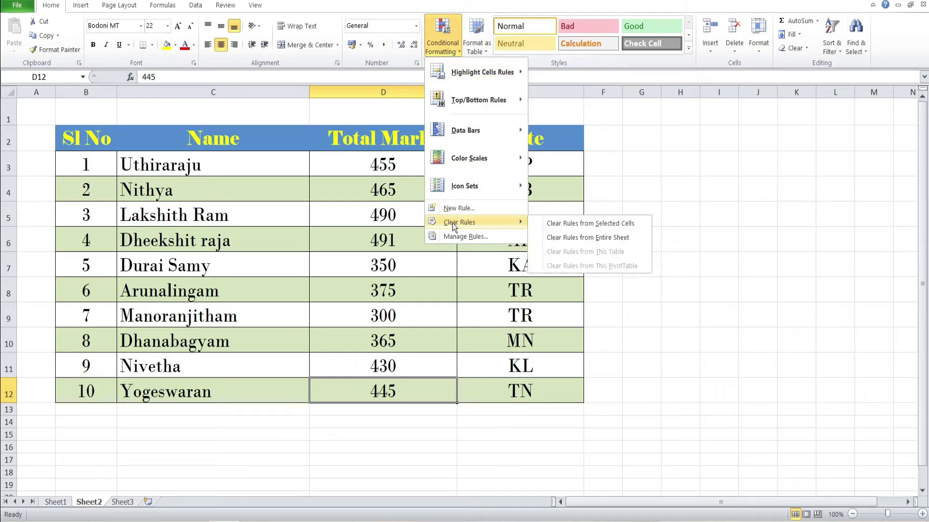
click(570, 239)
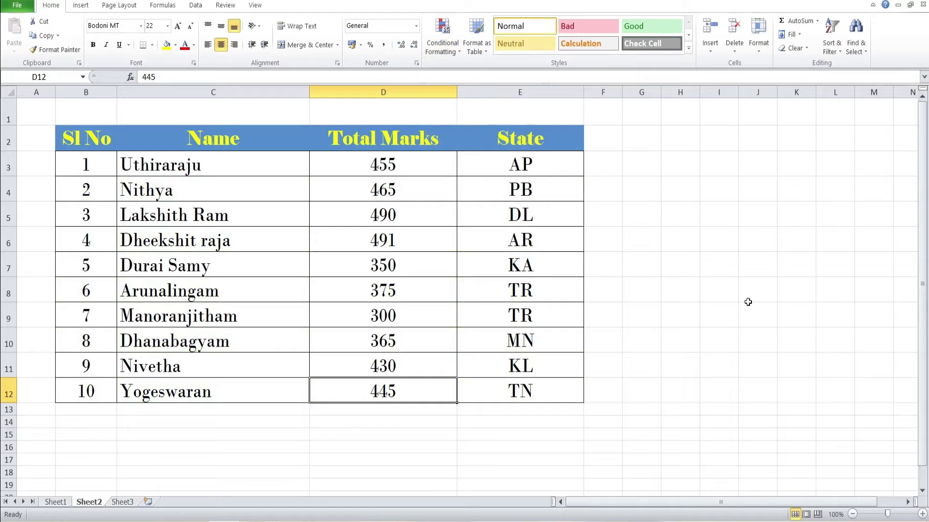